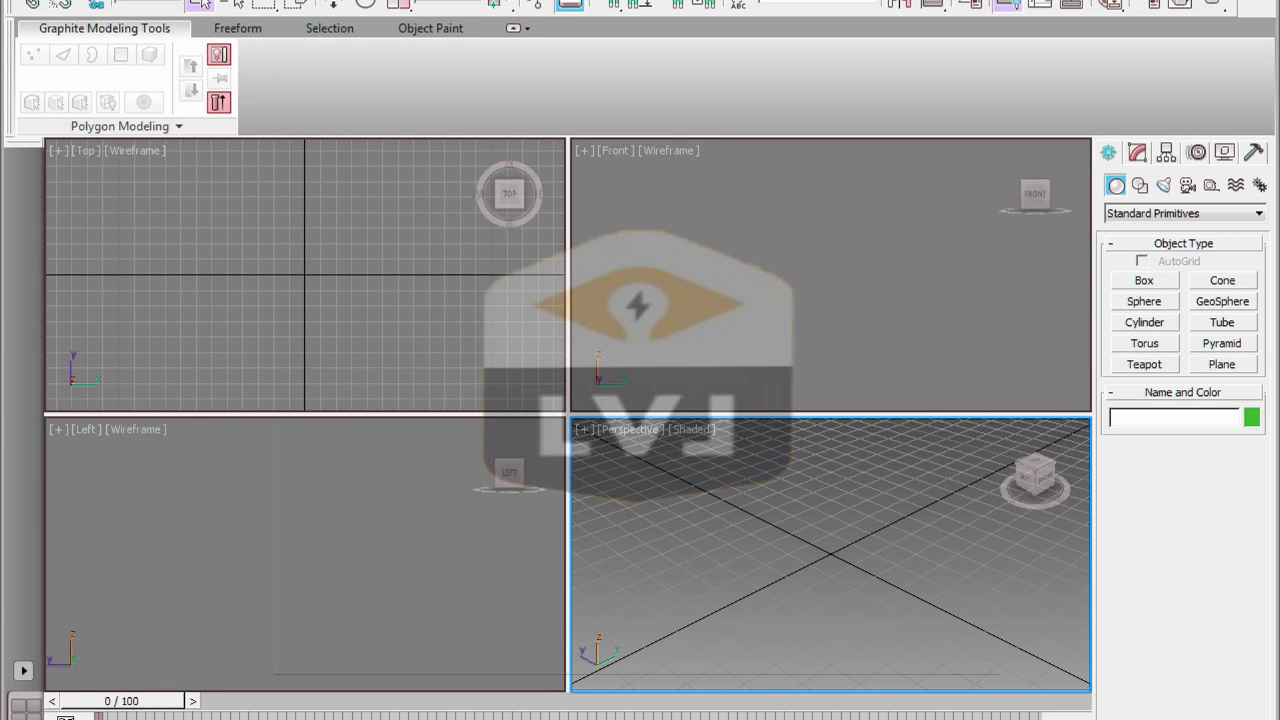
Step: Switch the Graphite Modeling Tools ribbon to the Freeform tab
left_click(249, 31)
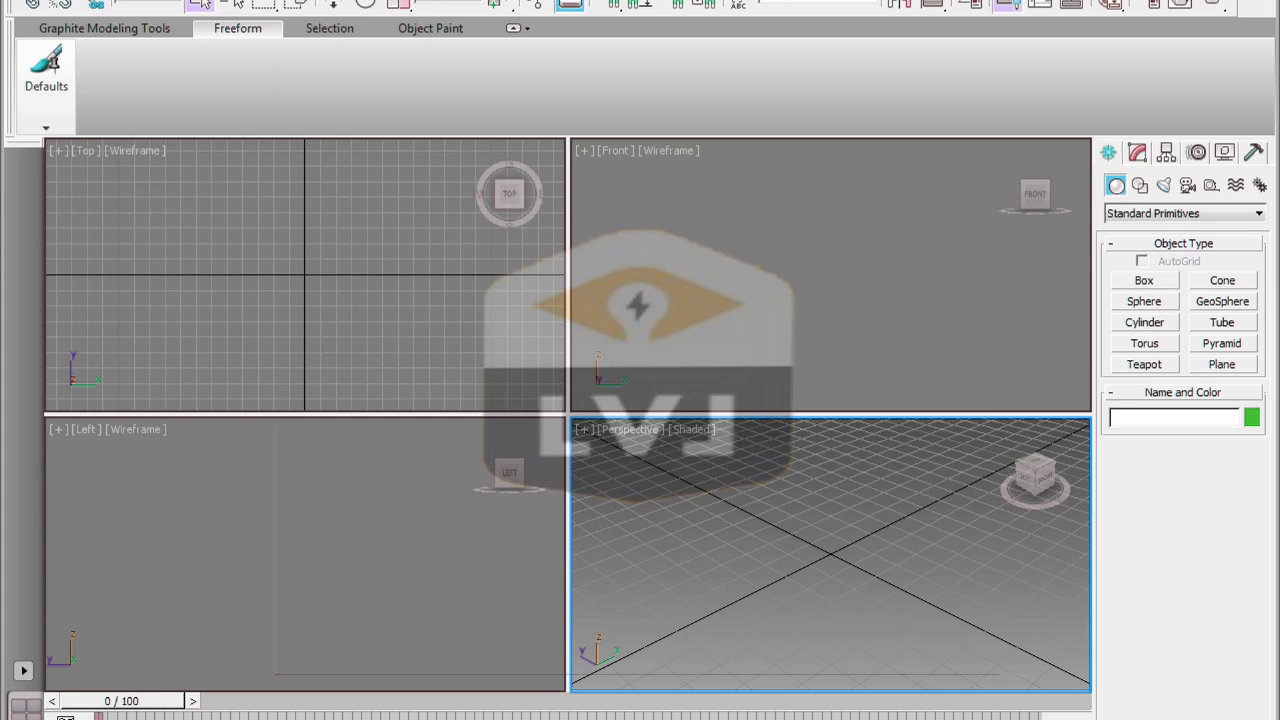
Step: Open the scene Ch03_Conform_Paint_01.max from the CH 03 folder
key("alt+f")
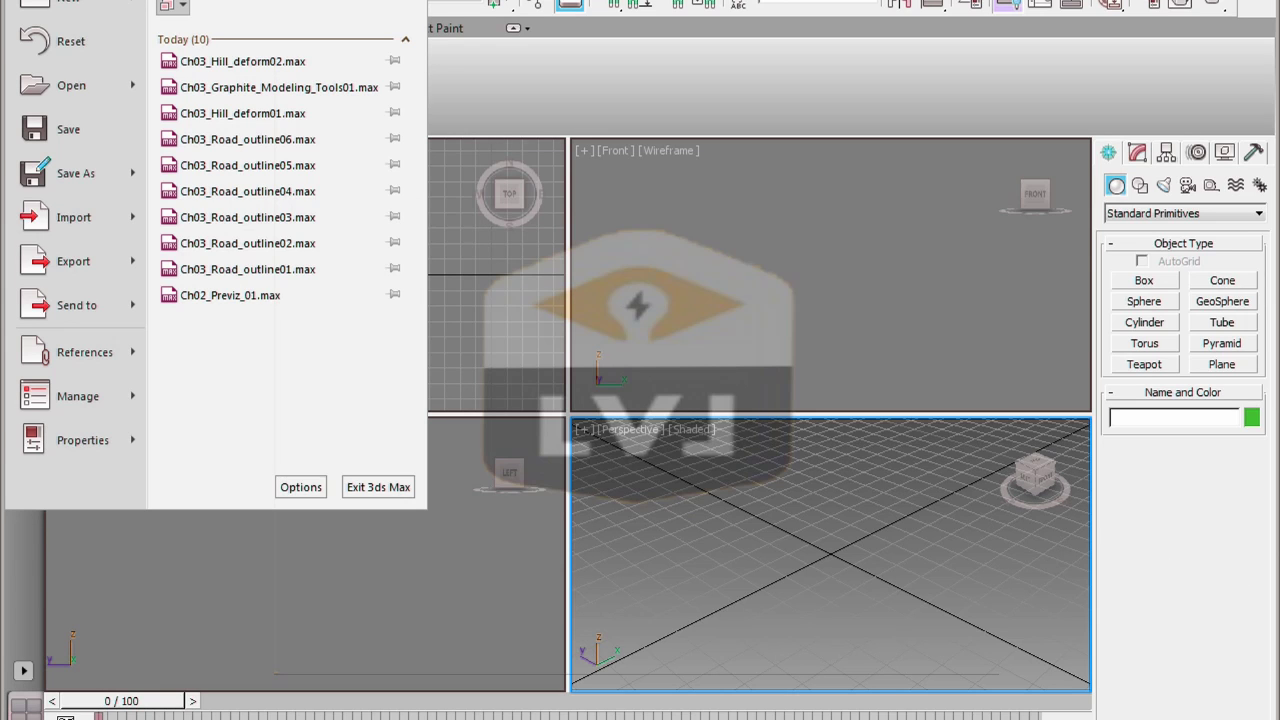
left_click(67, 83)
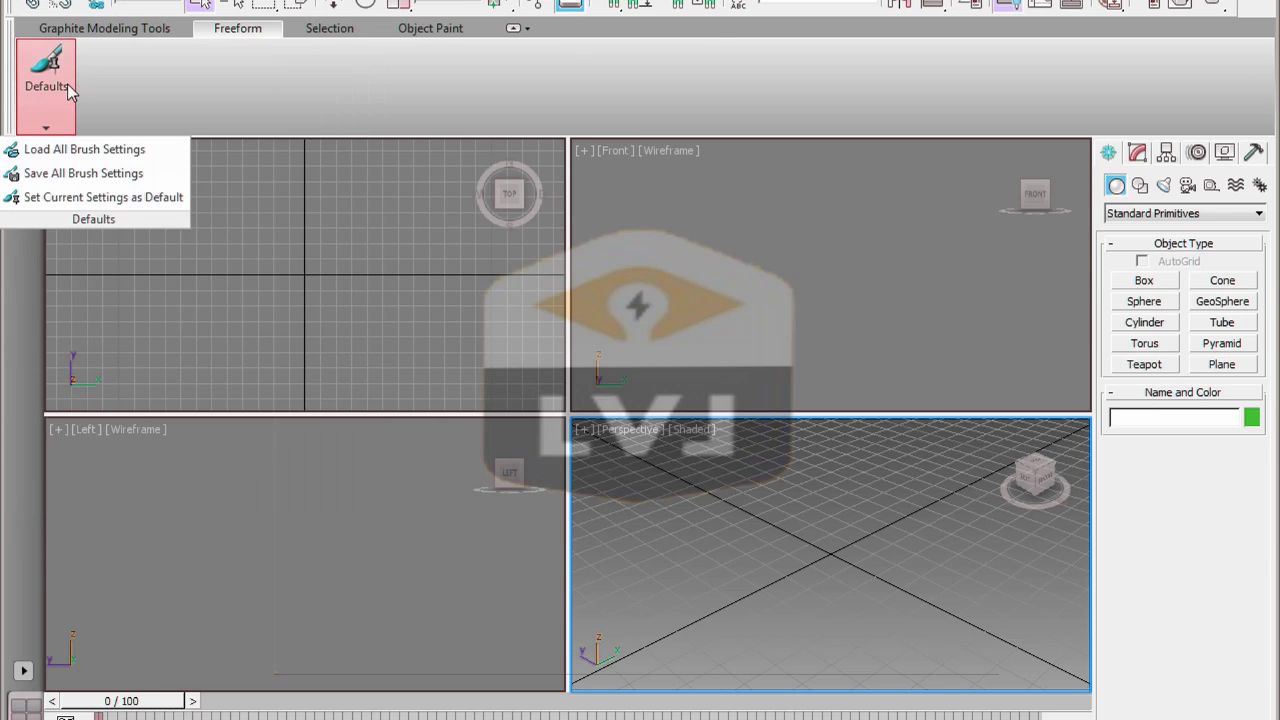
left_click_drag(137, 0, 403, 84)
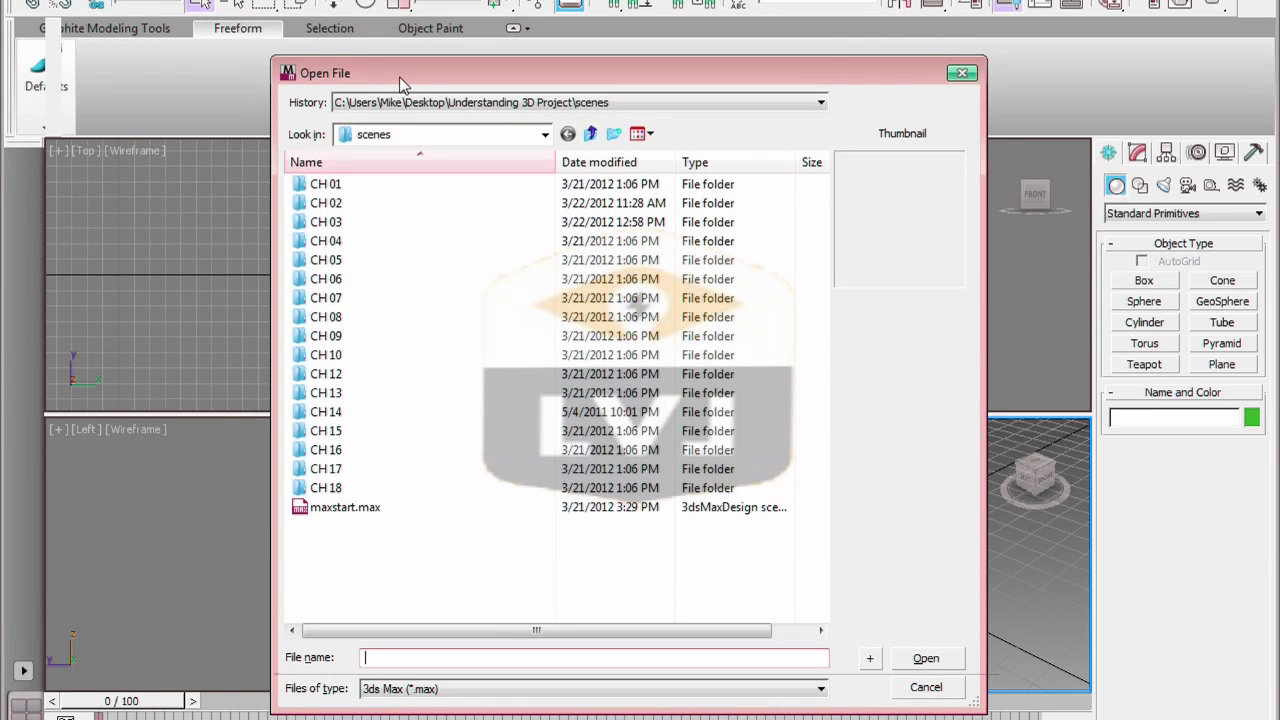
left_click(337, 224)
double_click(337, 227)
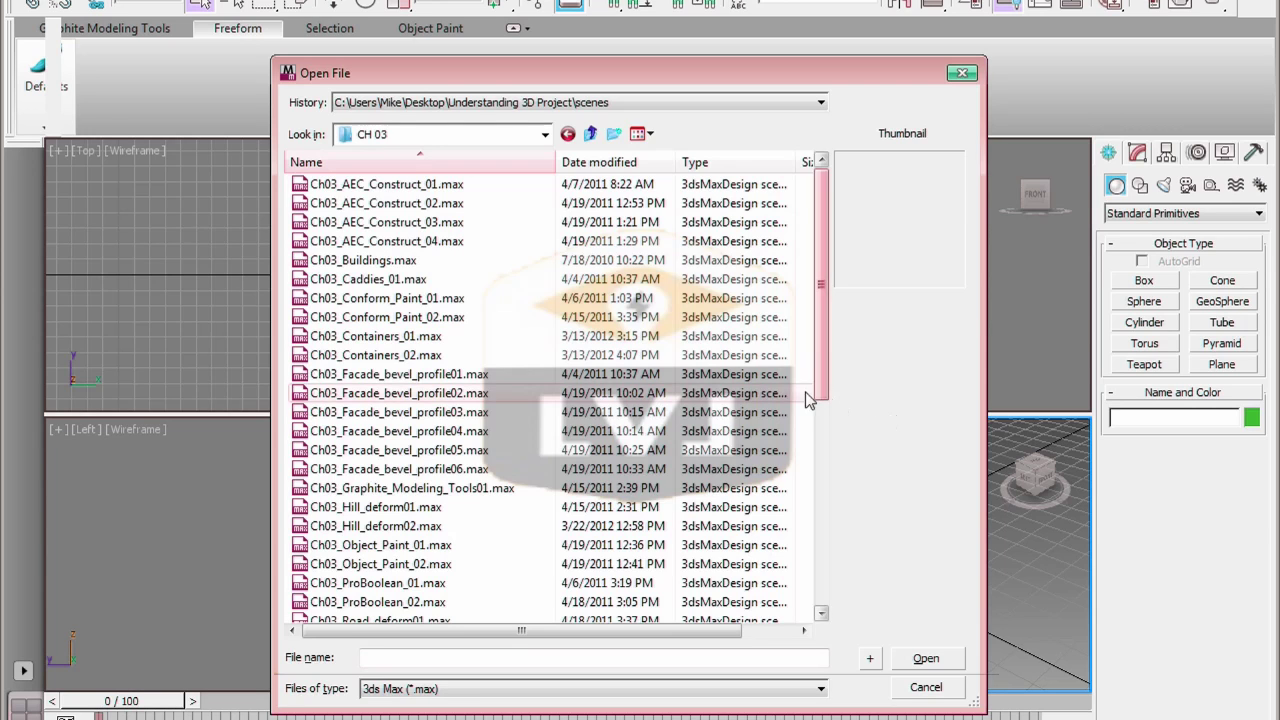
left_click(455, 302)
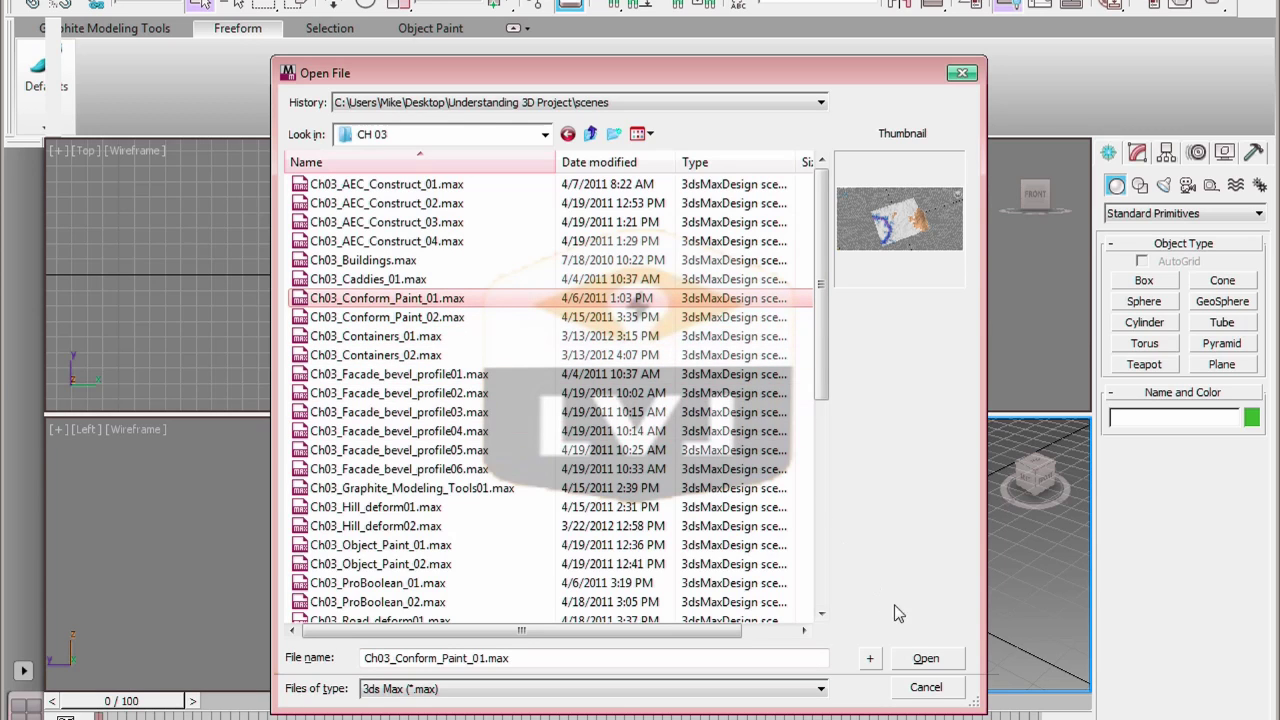
left_click(927, 658)
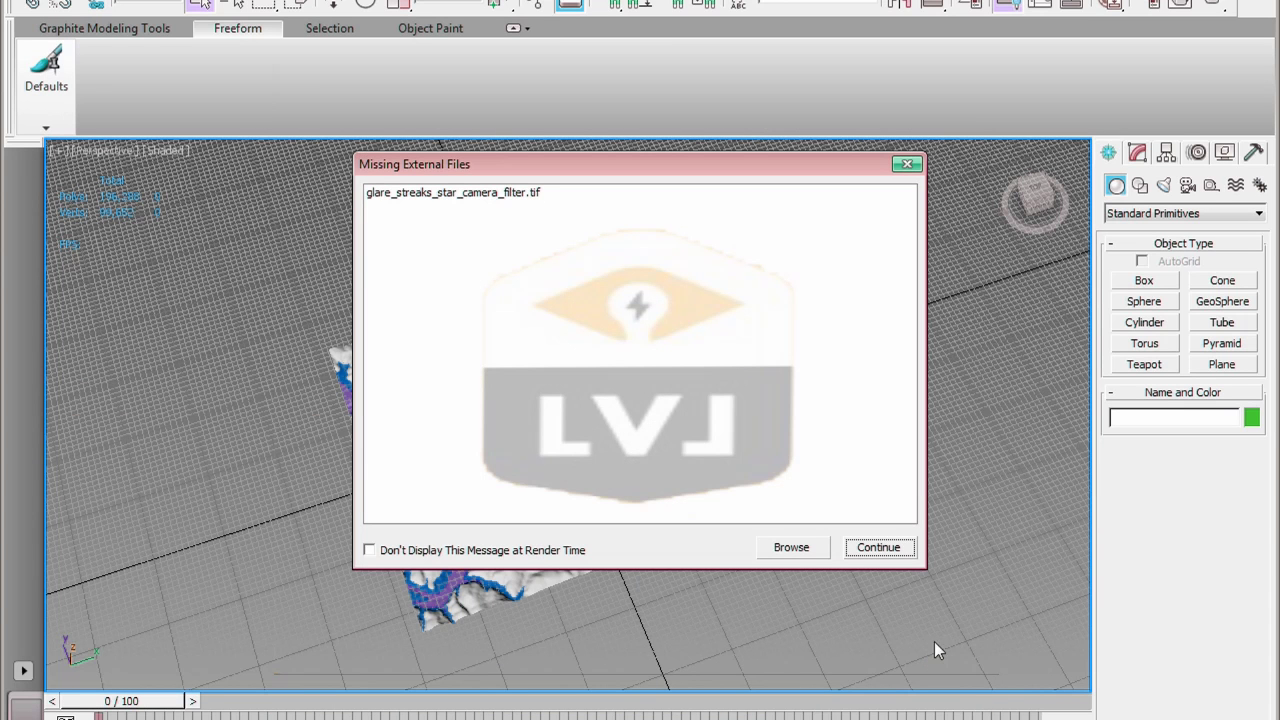
Step: Continue past the Missing External Files warning and select the terrain mesh with Ctrl+A
left_click(900, 551)
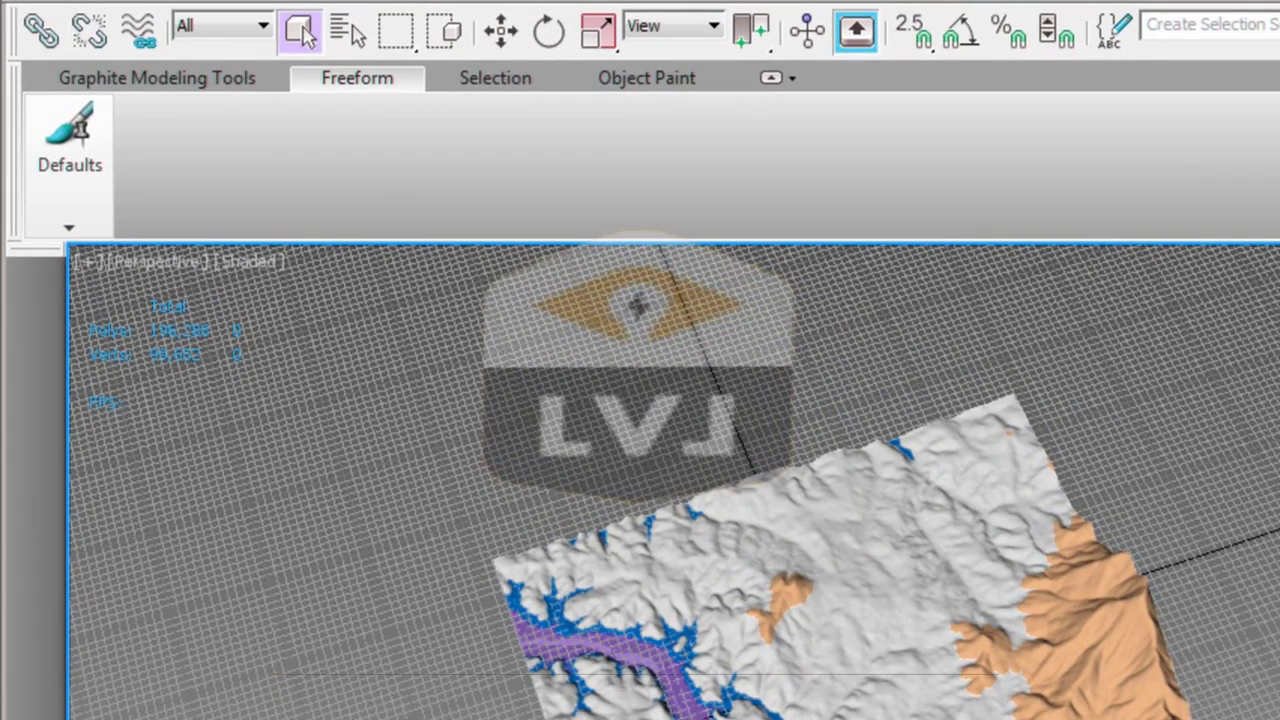
key("ctrl+a")
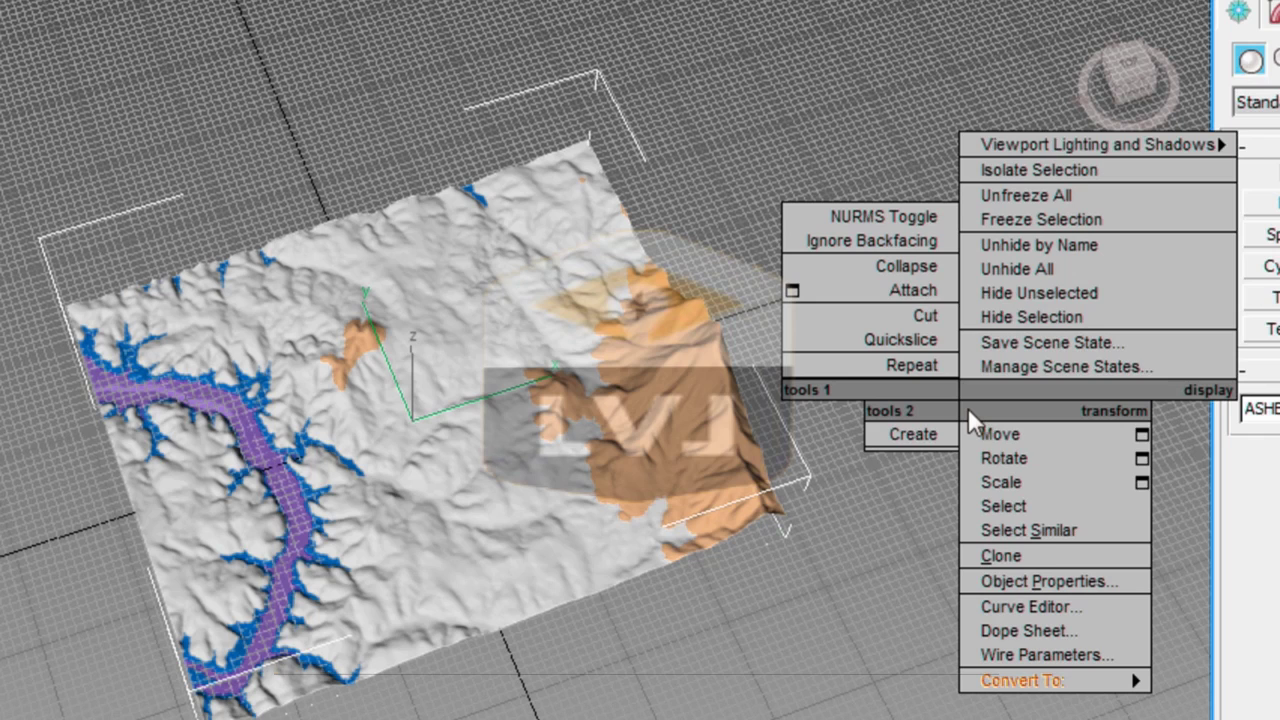
Step: Unhide all objects so the Terrain Stand-in plane appears over the terrain
left_click(982, 270)
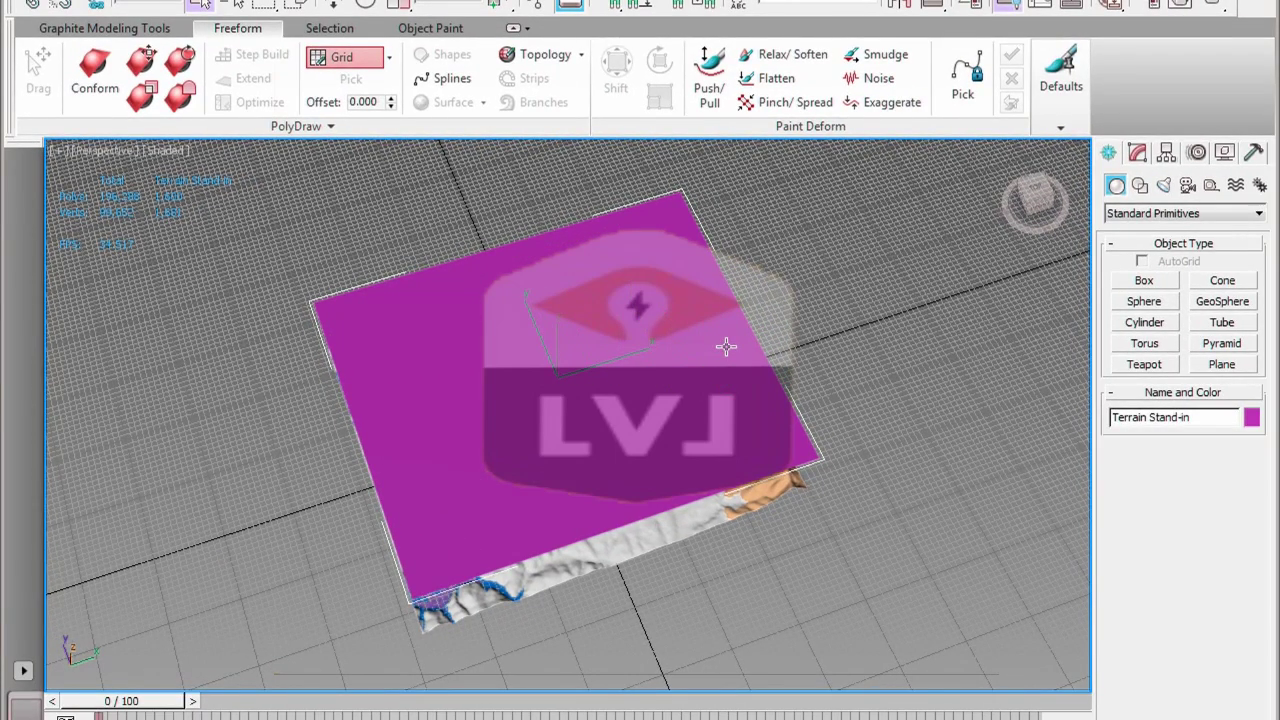
Step: Show the Terrain Stand-in's Editable Poly settings in the Modify panel, back on the Freeform tab
left_click(1134, 156)
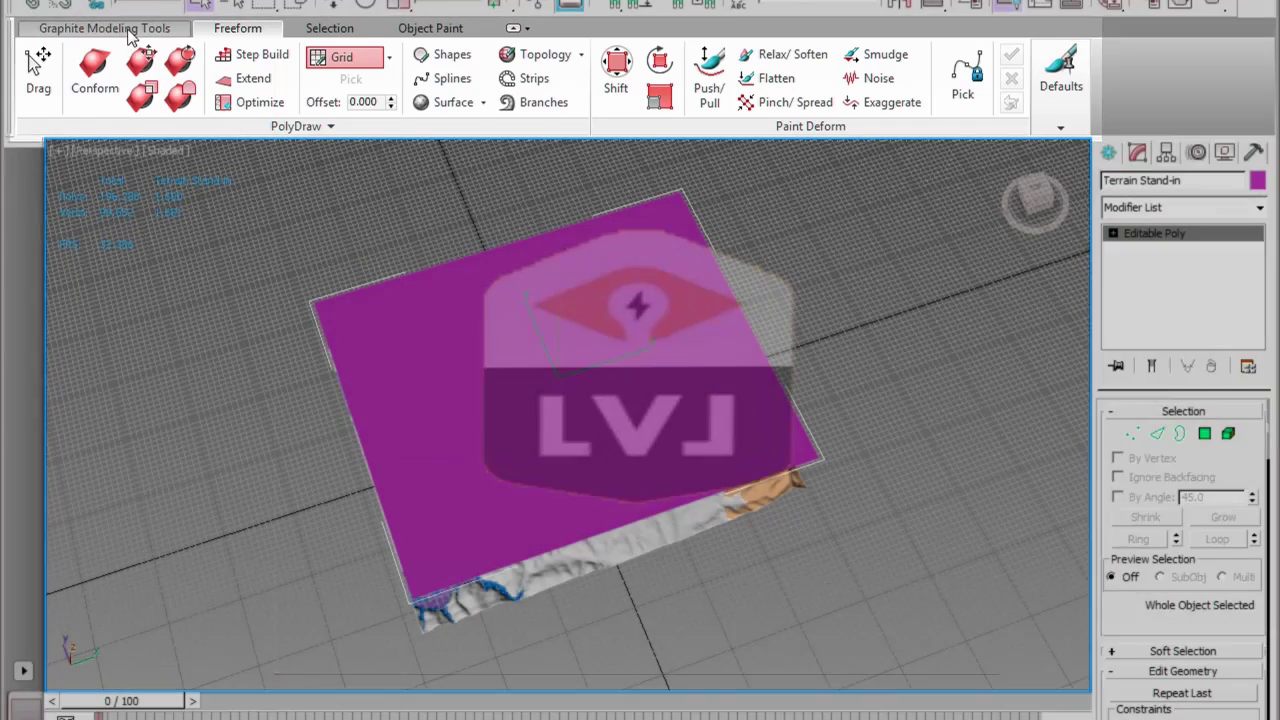
left_click(128, 30)
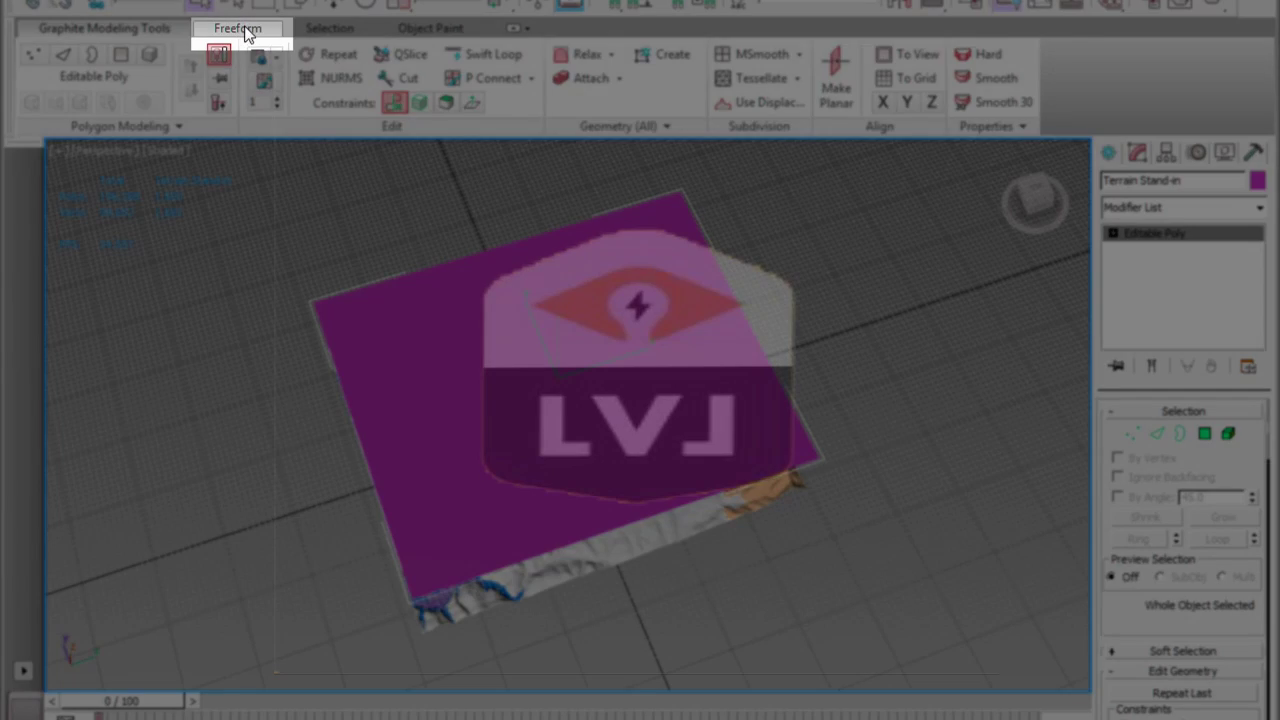
left_click(240, 30)
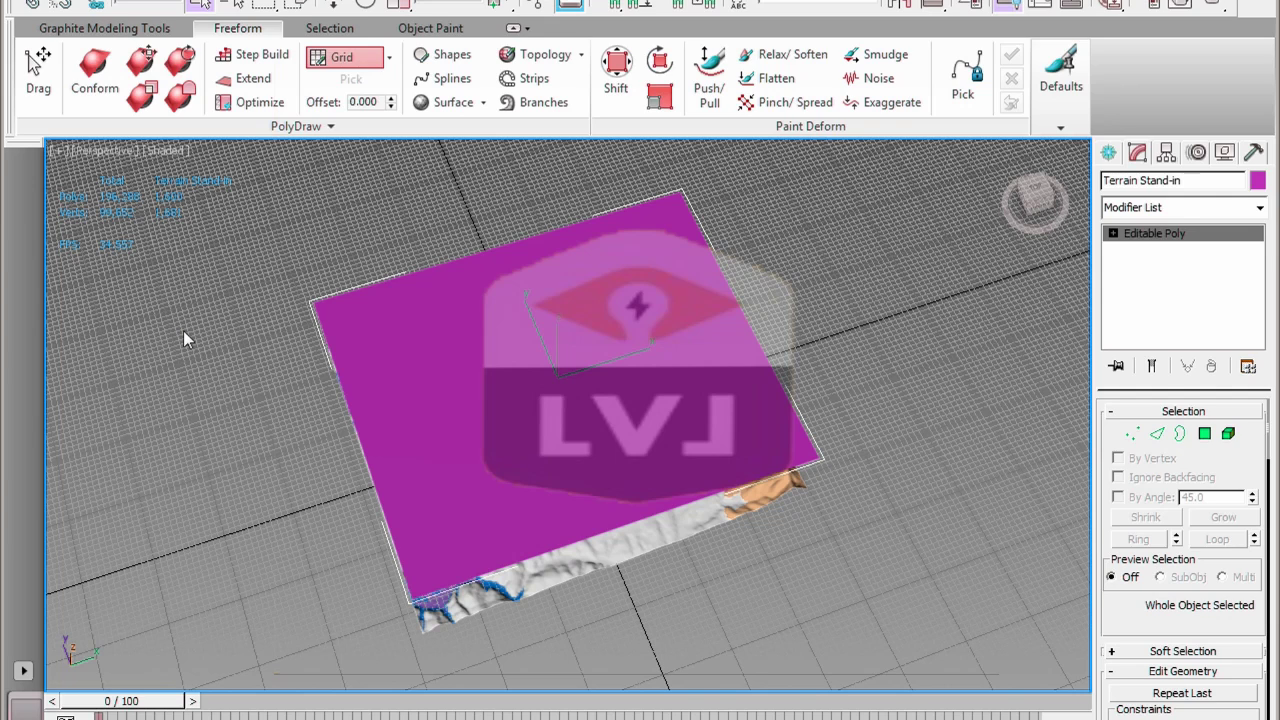
Step: Set PolyDraw's Draw On to Surface and pick ASHEVILLE Terrain 01 as the surface
left_click(390, 58)
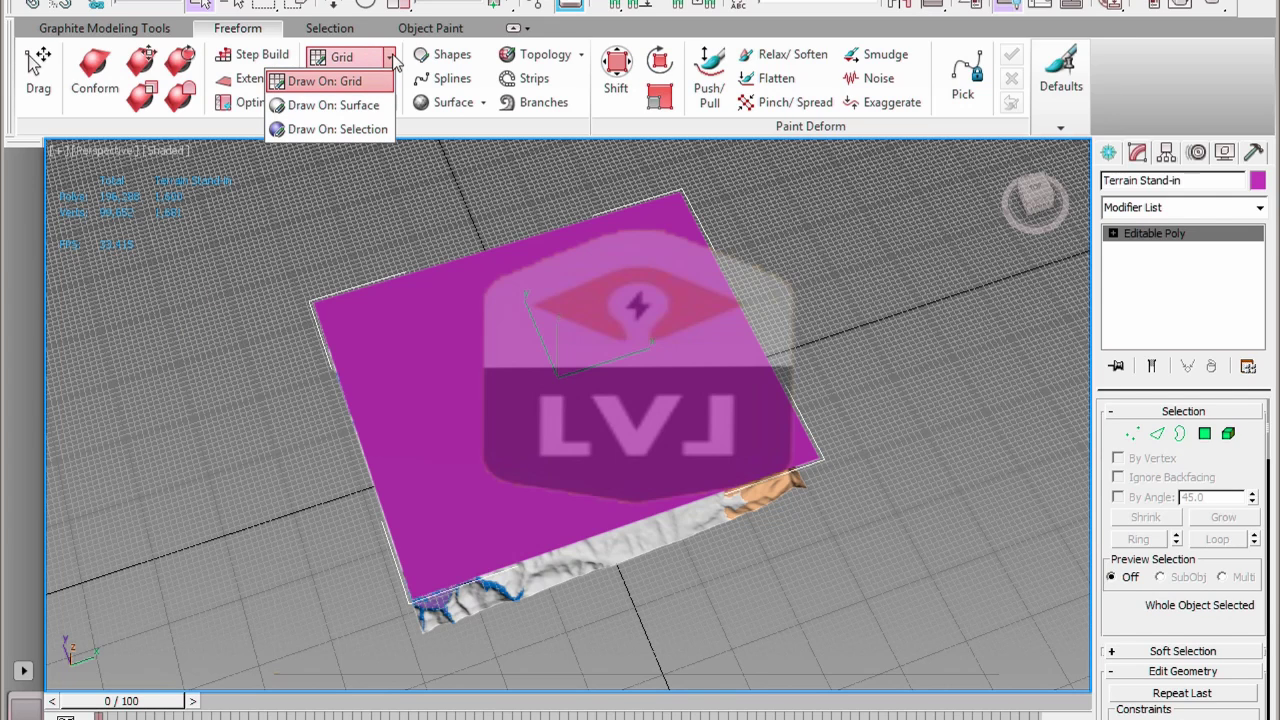
left_click(335, 105)
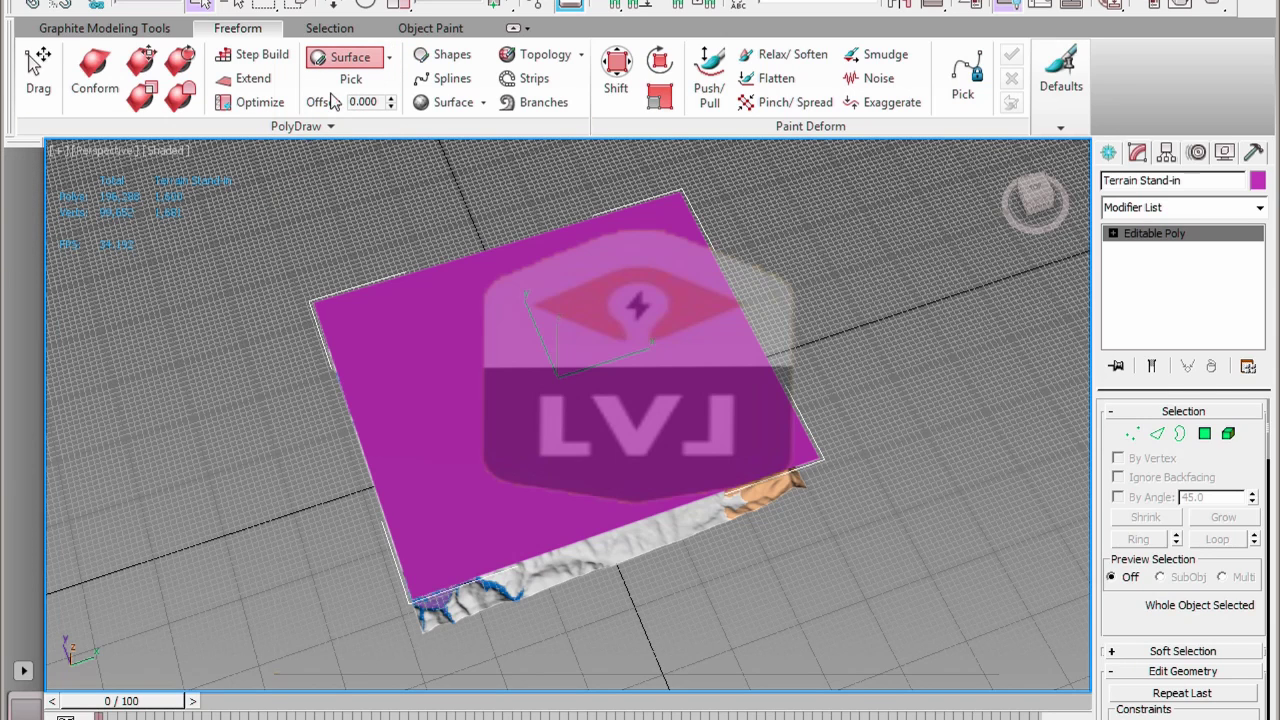
left_click(347, 88)
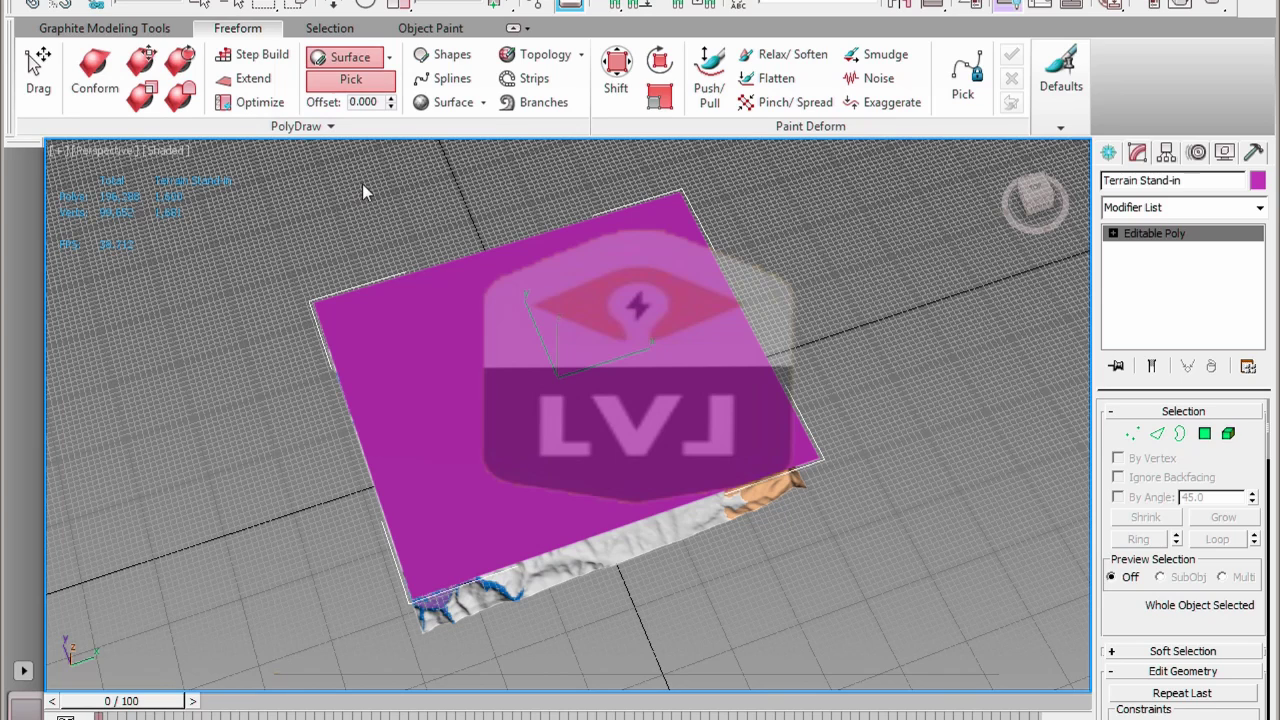
left_click(598, 549)
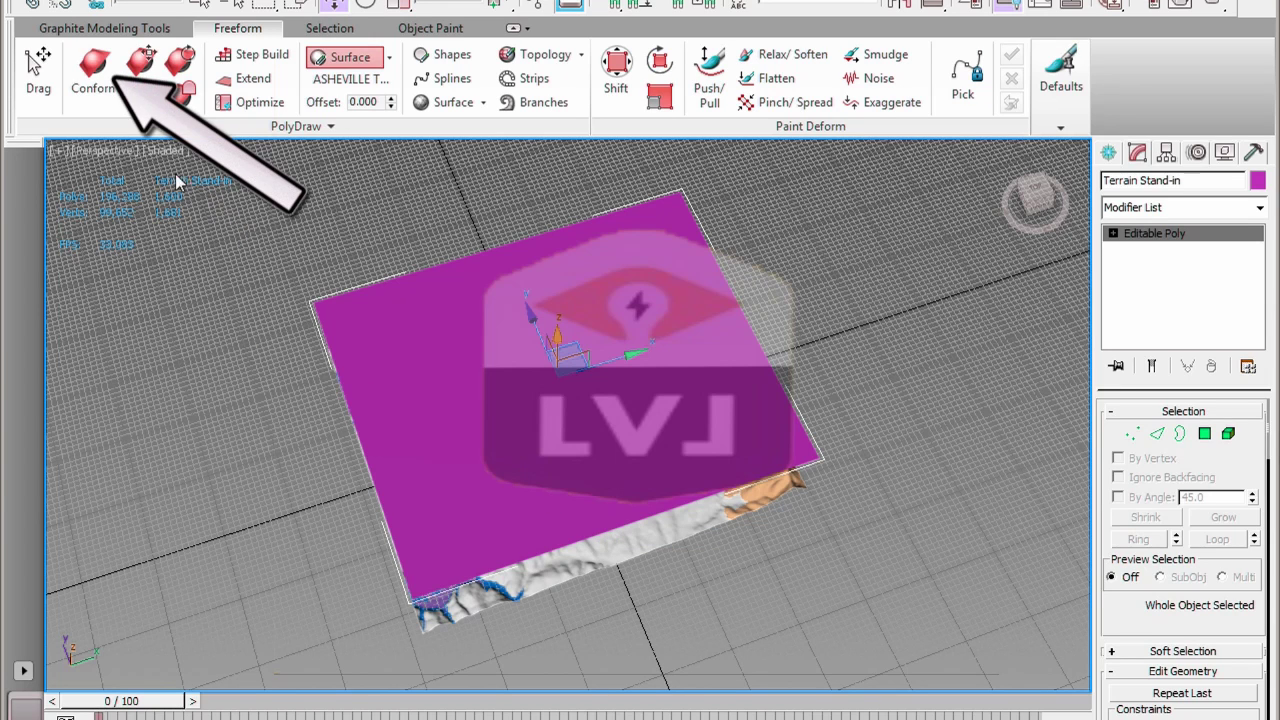
Step: Activate the Conform brush, showing Full Strength 20, Falloff 200 and Conform 0.100
left_click(92, 85)
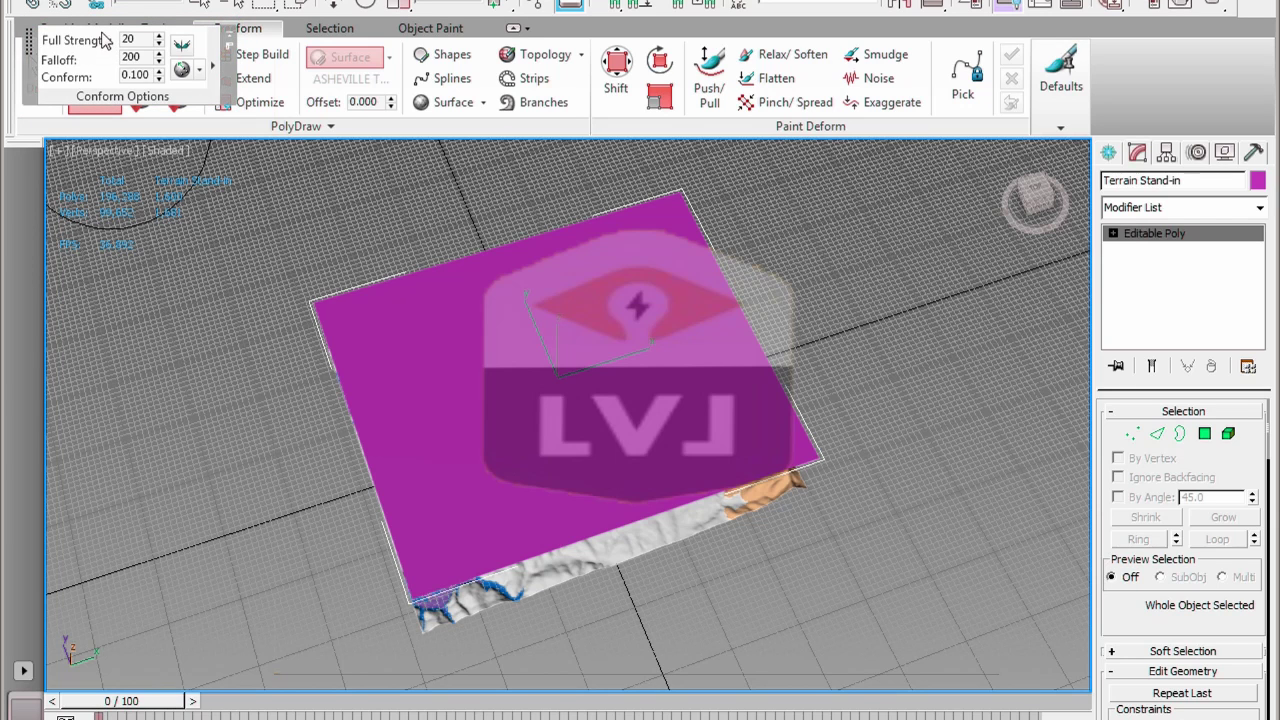
Step: Float the Conform Options panel in the viewport and expand its extra settings slide-out
mouse_move(105, 40)
left_mouse_down()
mouse_move(142, 303)
mouse_move(128, 366)
left_mouse_up()
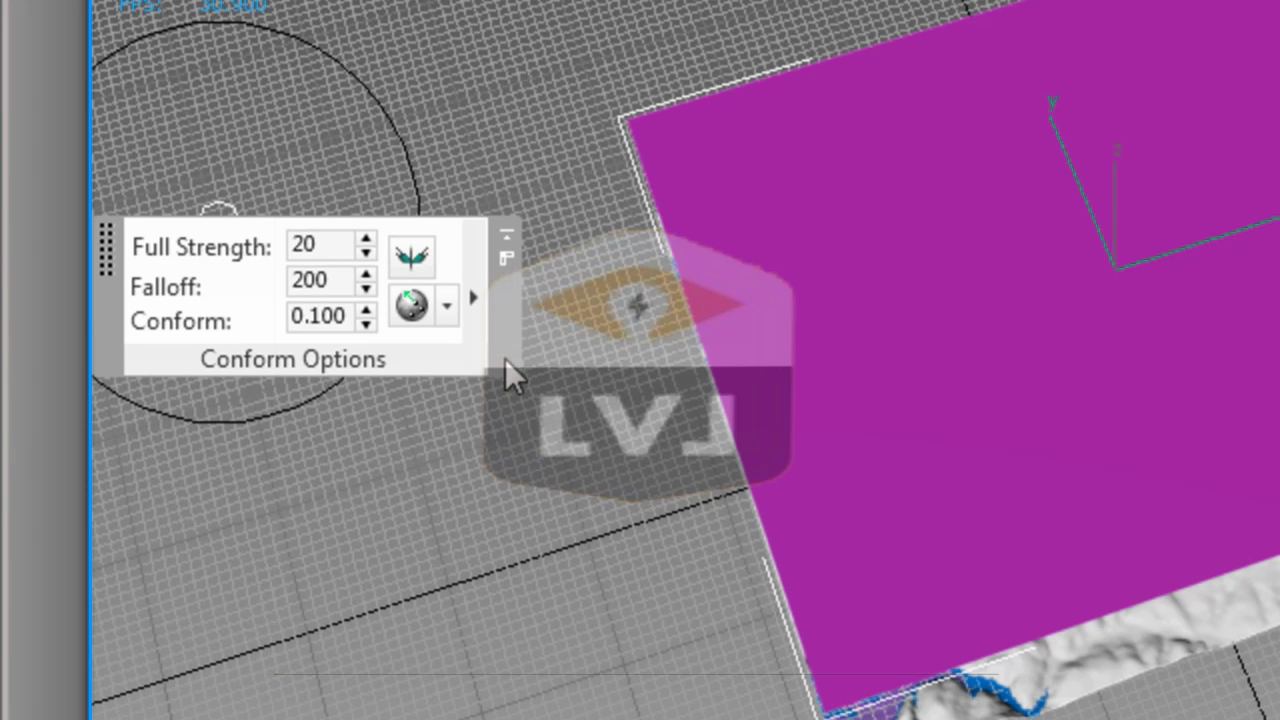
left_click(478, 300)
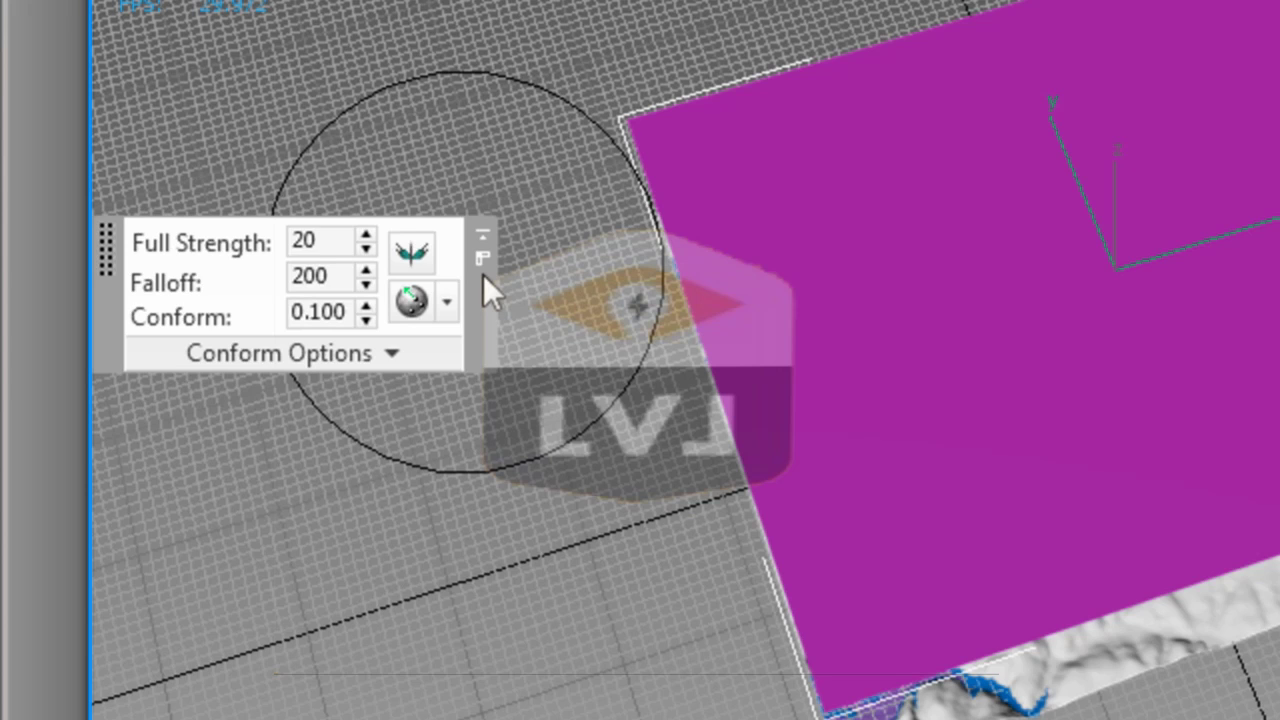
Step: Expand the extra conform options and freeze the X and Y axes
left_click(437, 355)
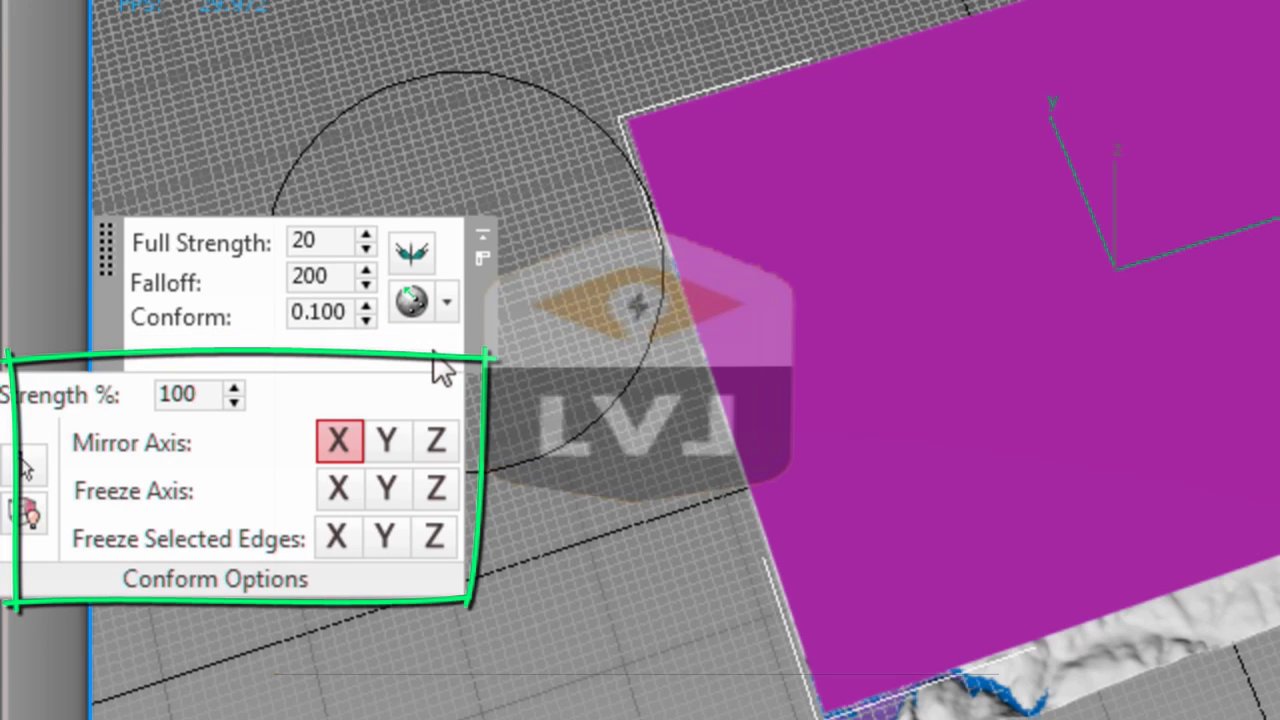
left_click_drag(117, 262, 267, 265)
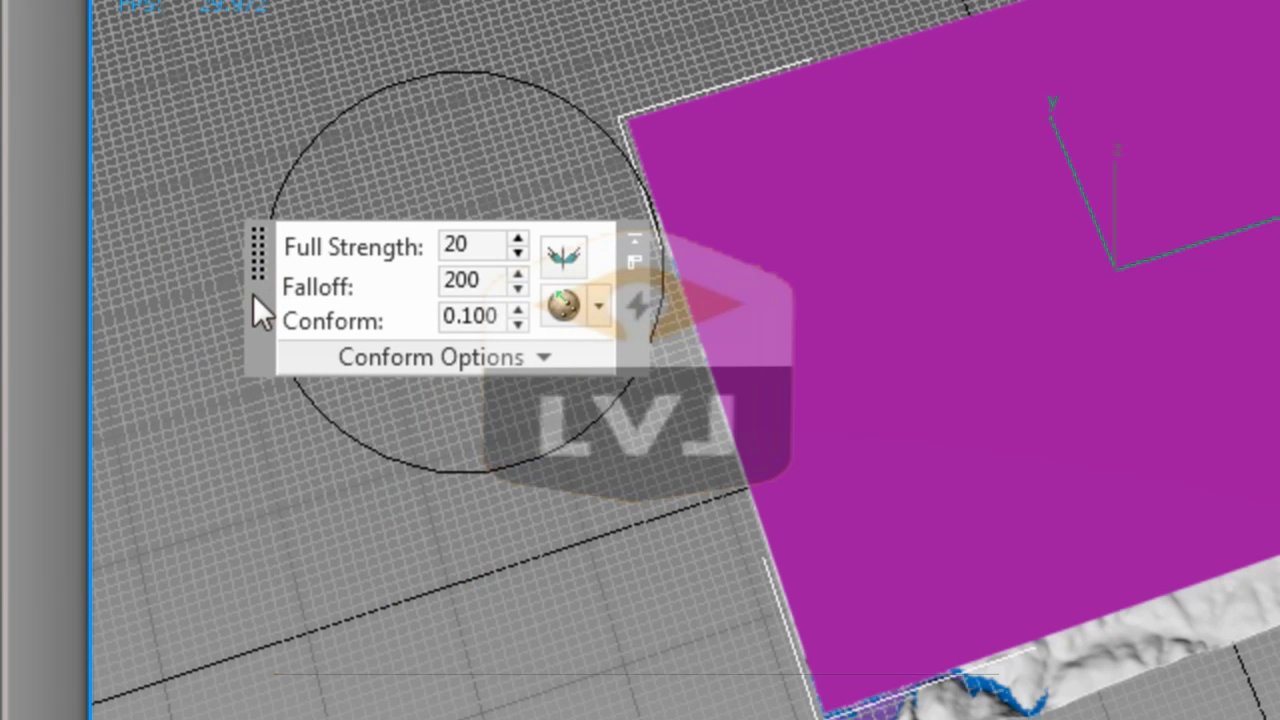
left_click(395, 355)
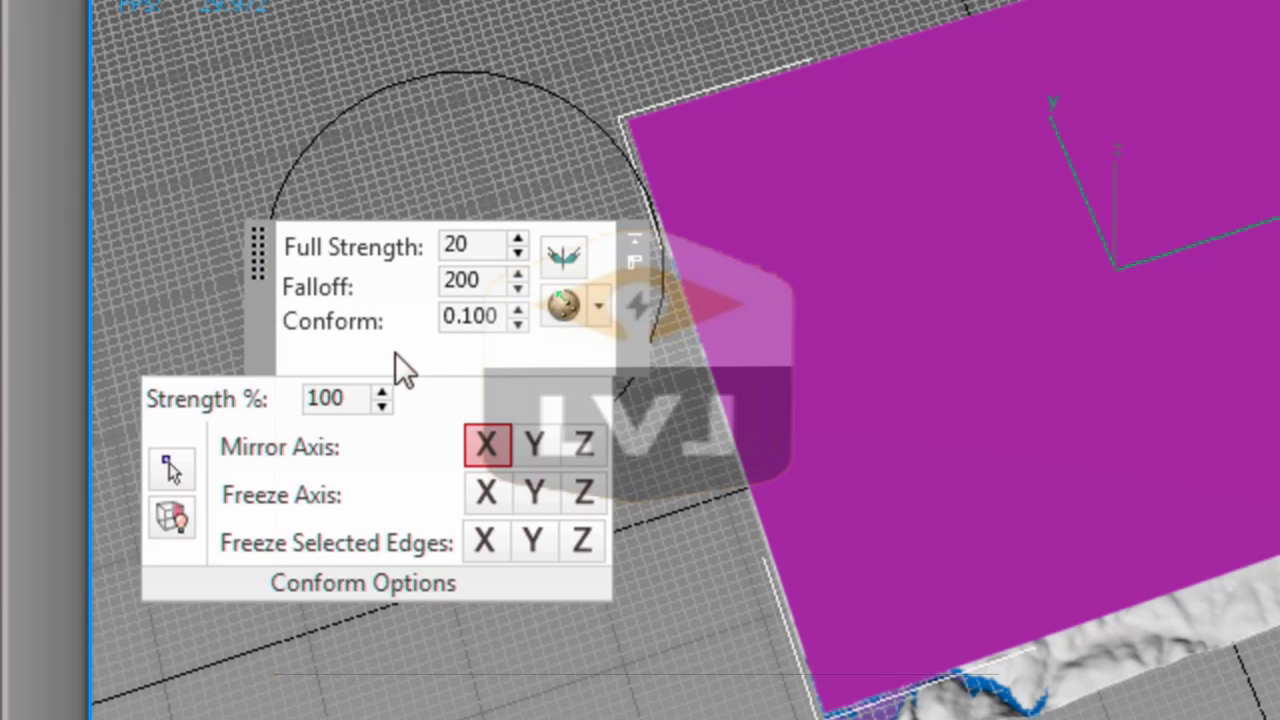
left_click(532, 492)
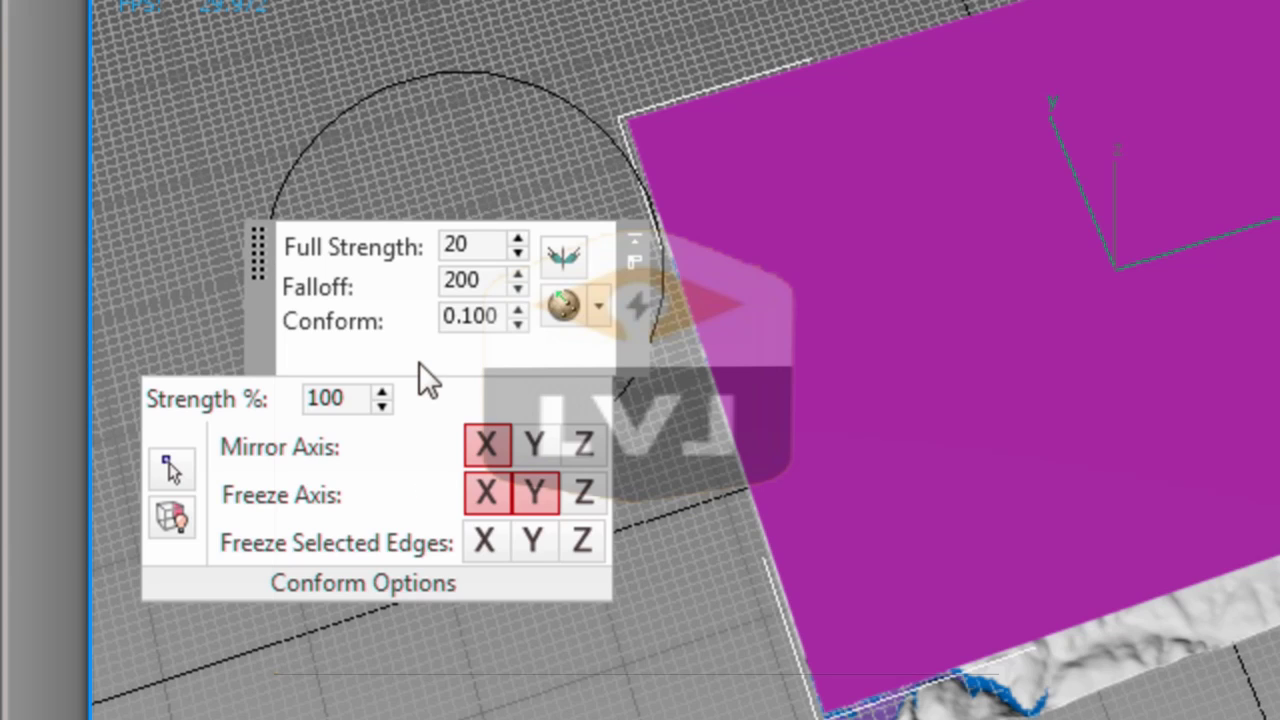
Step: Set the Conform brush to Full Strength 100, Falloff 120 and Conform 1
left_click_drag(477, 248, 435, 248)
type("100")
key("Return")
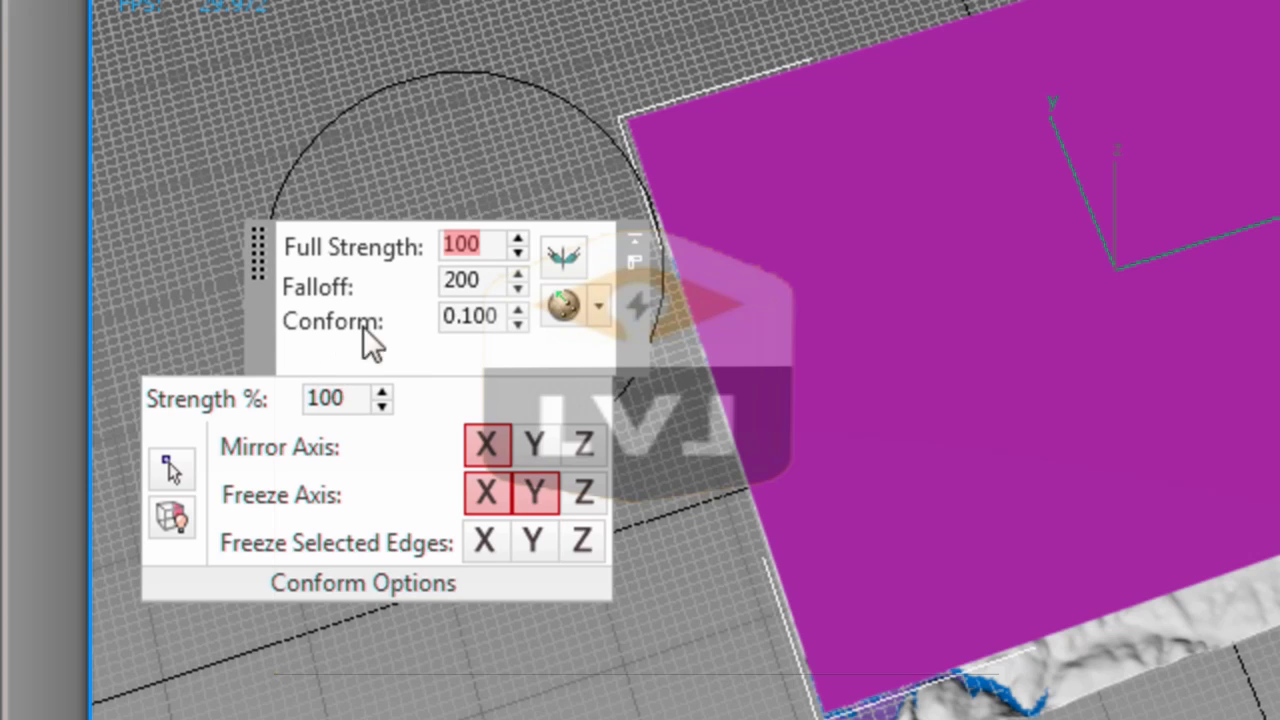
double_click(462, 281)
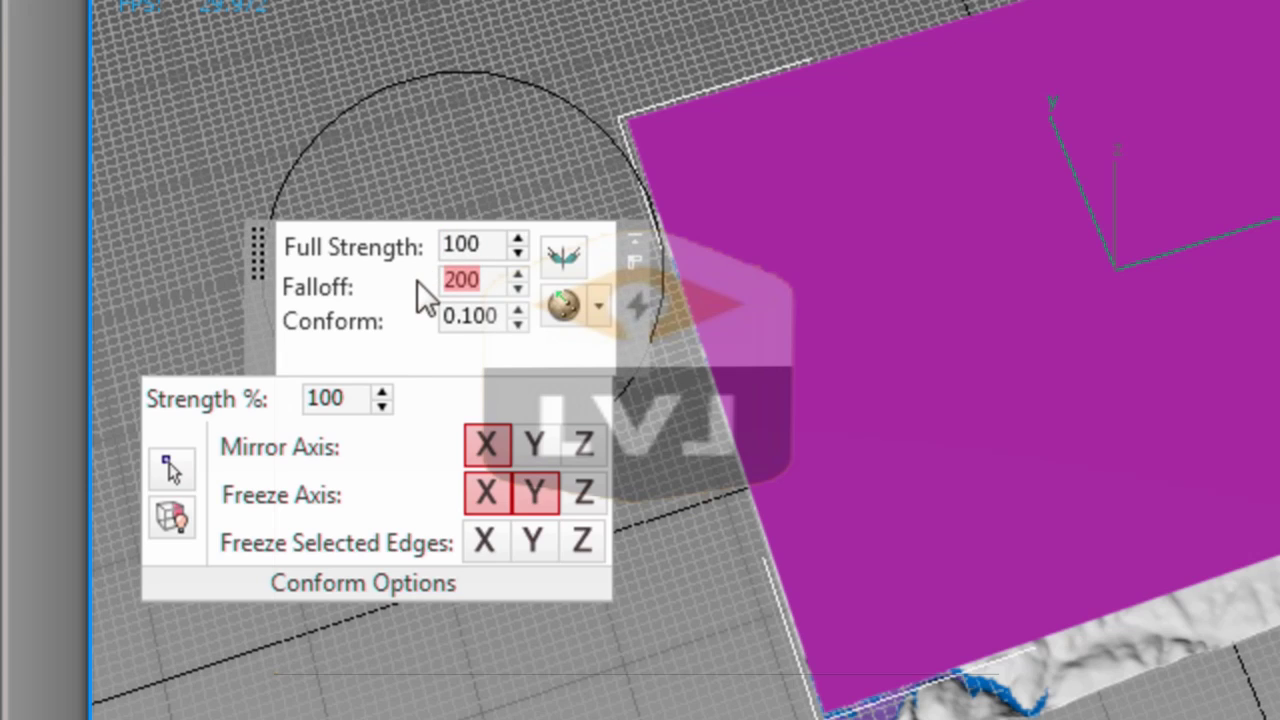
type("120")
key("Return")
double_click(503, 313)
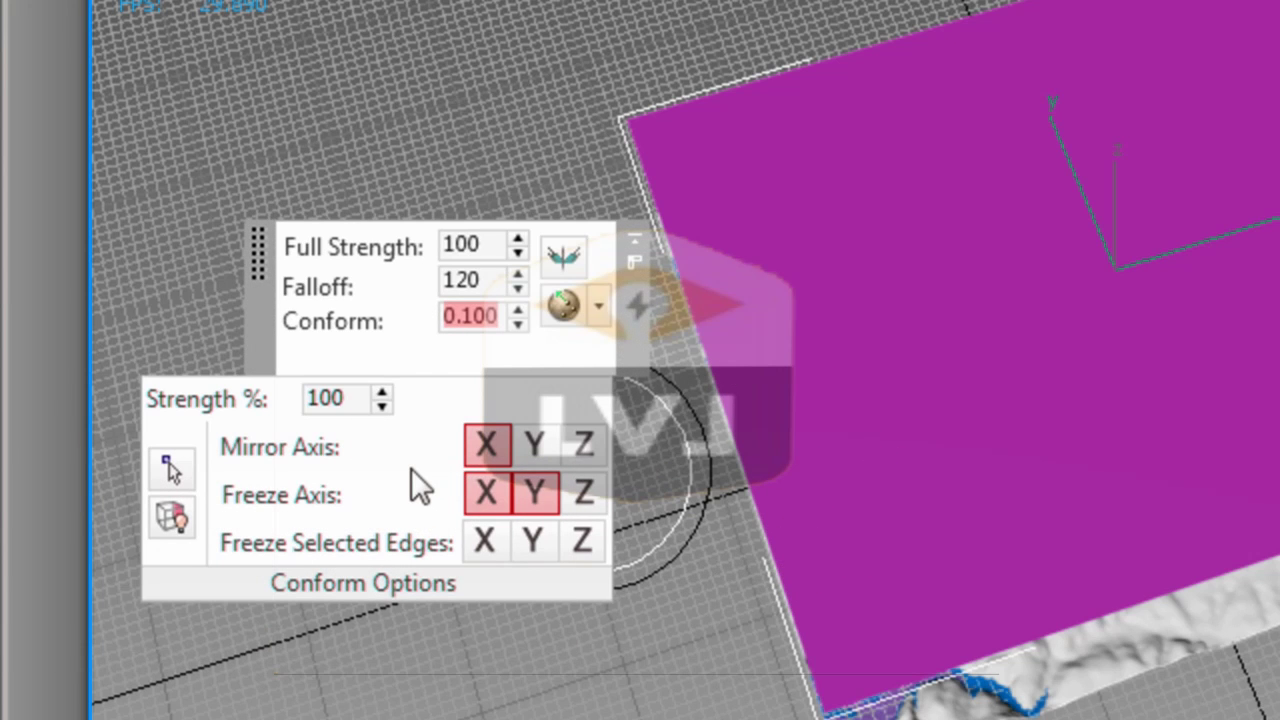
type("1")
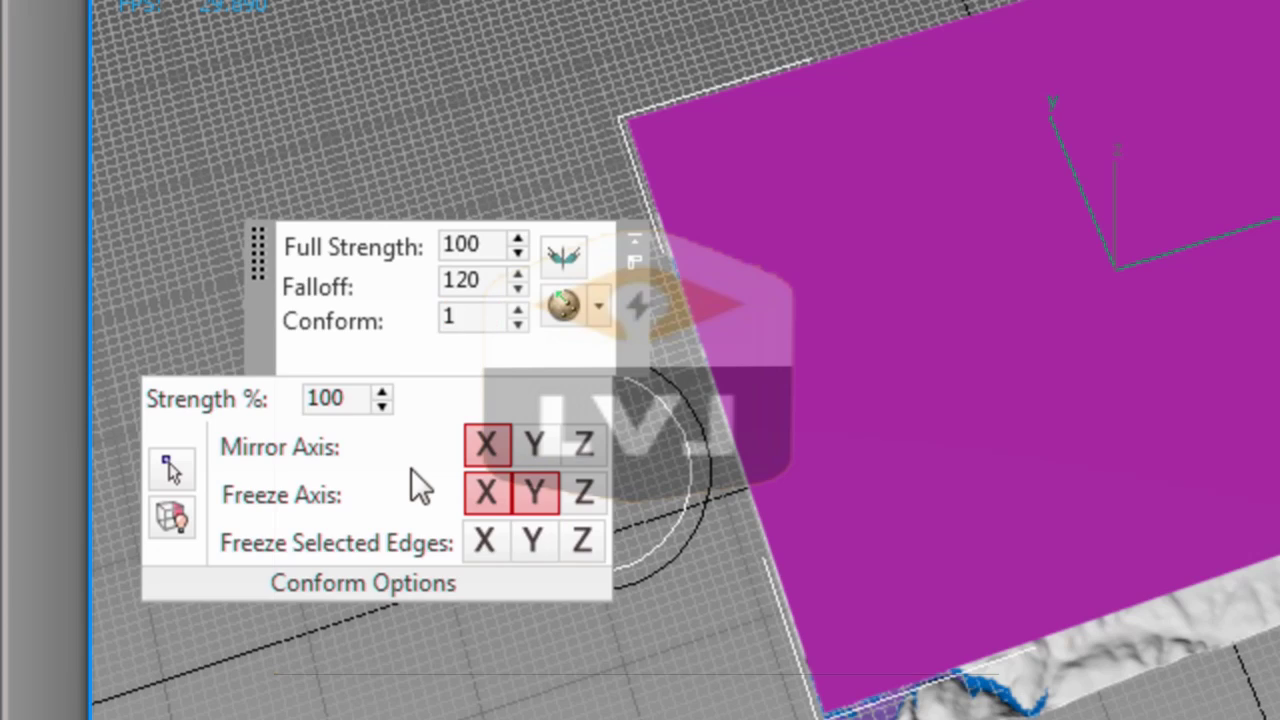
key("Return")
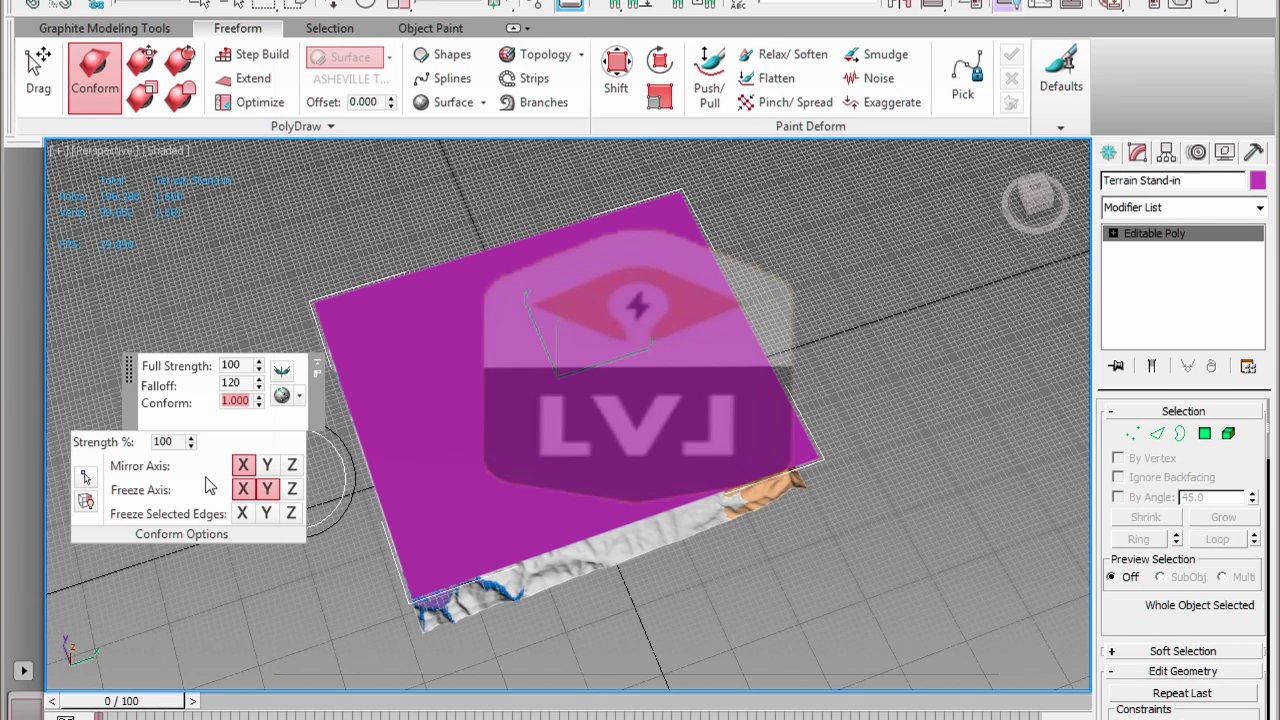
Step: Paint Conform strokes pressing the stand-in plane onto the terrain, including its upper-left area
mouse_move(492, 368)
left_mouse_down()
mouse_move(440, 386)
mouse_move(678, 335)
mouse_move(445, 410)
mouse_move(527, 413)
mouse_move(710, 372)
mouse_move(497, 428)
mouse_move(556, 440)
mouse_move(713, 428)
mouse_move(605, 460)
mouse_move(488, 470)
mouse_move(728, 455)
mouse_move(470, 500)
mouse_move(623, 510)
mouse_move(725, 485)
mouse_move(713, 500)
mouse_move(453, 575)
mouse_move(603, 575)
mouse_move(751, 512)
mouse_move(435, 607)
mouse_move(605, 605)
mouse_move(687, 573)
mouse_move(715, 595)
mouse_move(433, 612)
mouse_move(720, 550)
mouse_move(783, 505)
mouse_move(795, 465)
mouse_move(775, 420)
mouse_move(690, 290)
mouse_move(610, 225)
mouse_move(633, 220)
mouse_move(685, 245)
mouse_move(725, 345)
mouse_move(645, 215)
mouse_move(740, 370)
mouse_move(635, 225)
mouse_move(760, 360)
mouse_move(783, 450)
mouse_move(685, 325)
mouse_move(780, 450)
mouse_move(715, 345)
mouse_move(810, 485)
mouse_move(680, 220)
mouse_move(803, 488)
mouse_move(687, 250)
mouse_move(685, 265)
mouse_move(818, 535)
mouse_move(740, 460)
mouse_move(693, 530)
mouse_move(490, 595)
mouse_move(655, 460)
mouse_move(425, 580)
mouse_move(457, 514)
mouse_move(545, 500)
mouse_move(411, 553)
mouse_move(560, 510)
mouse_move(430, 540)
mouse_move(414, 448)
mouse_move(362, 345)
mouse_move(372, 308)
mouse_move(462, 292)
mouse_move(624, 298)
mouse_move(410, 385)
mouse_move(410, 590)
mouse_move(355, 410)
left_mouse_up()
mouse_move(352, 365)
left_mouse_down()
mouse_move(367, 300)
mouse_move(397, 270)
mouse_move(542, 270)
mouse_move(597, 255)
mouse_move(524, 273)
mouse_move(357, 365)
mouse_move(327, 515)
mouse_move(334, 560)
mouse_move(380, 607)
mouse_move(390, 597)
mouse_move(357, 503)
mouse_move(367, 475)
mouse_move(434, 618)
mouse_move(395, 537)
mouse_move(425, 572)
mouse_move(420, 545)
mouse_move(374, 510)
mouse_move(427, 535)
mouse_move(407, 523)
mouse_move(397, 540)
mouse_move(382, 505)
mouse_move(417, 540)
mouse_move(382, 555)
mouse_move(432, 415)
mouse_move(402, 340)
mouse_move(570, 340)
left_mouse_up()
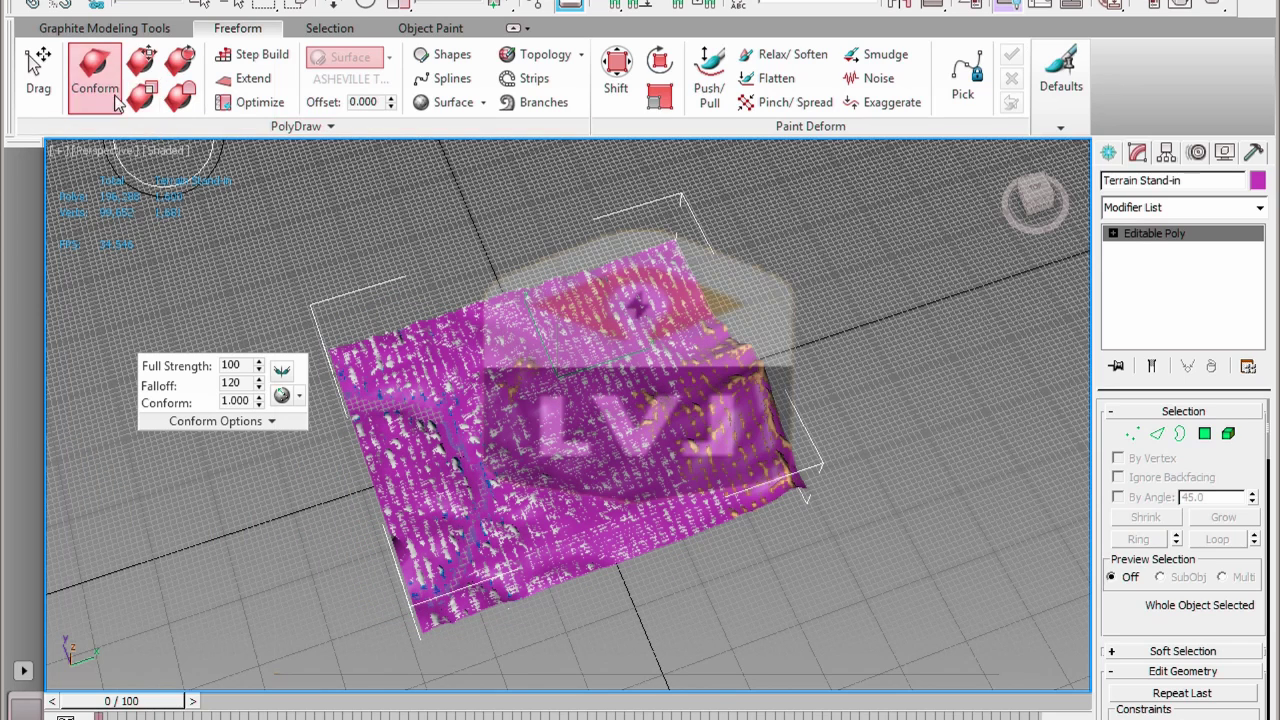
Step: Exit the Conform brush and isolate the Terrain Stand-in plane to view its conformed terrain shape
left_click(115, 98)
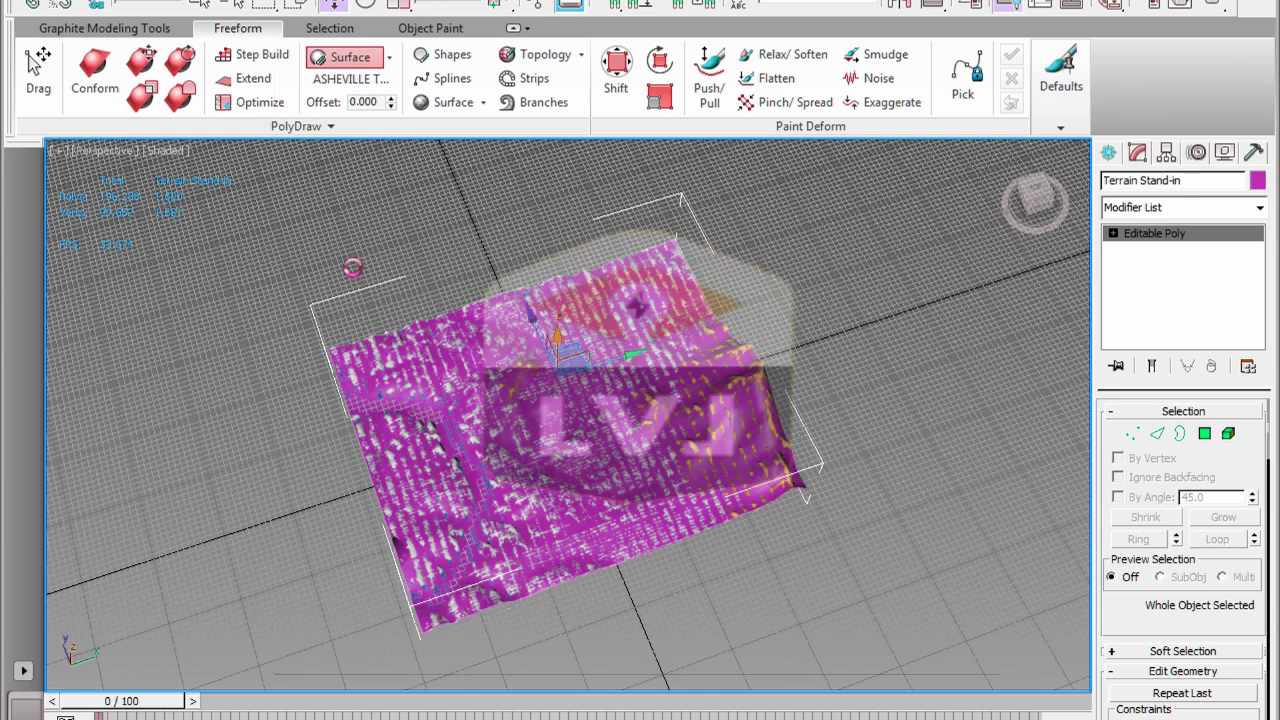
key("alt+q")
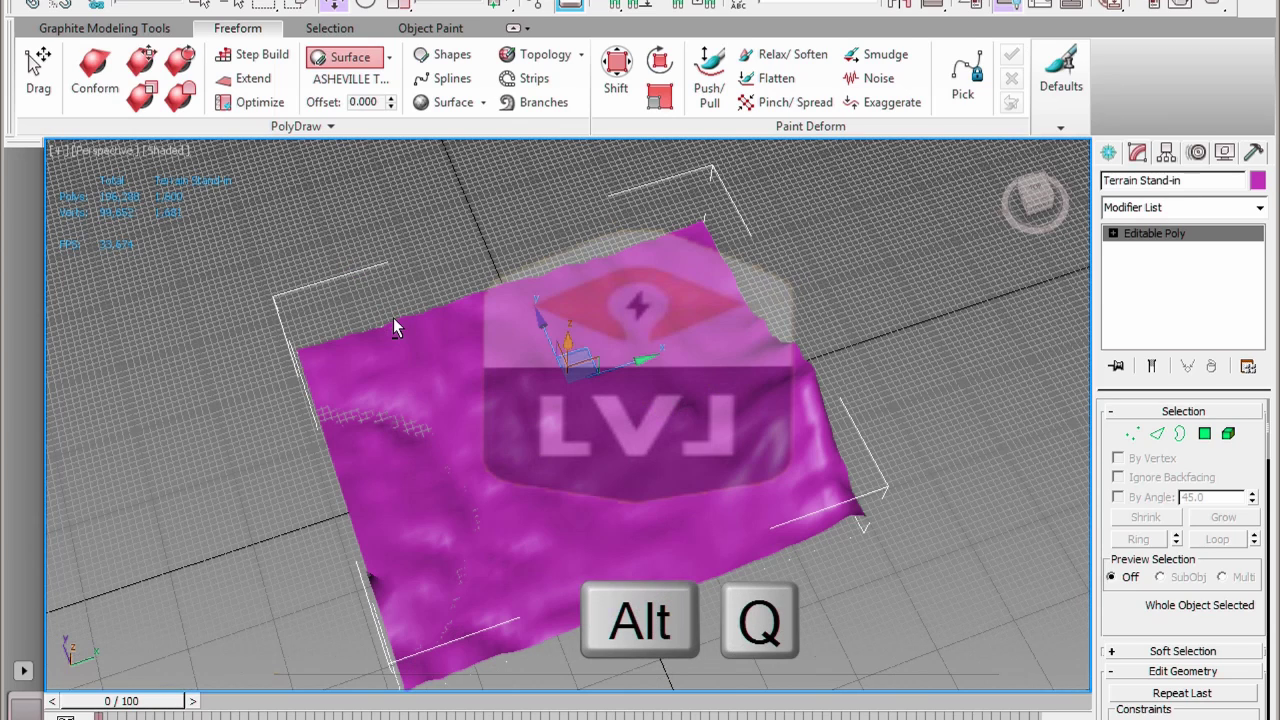